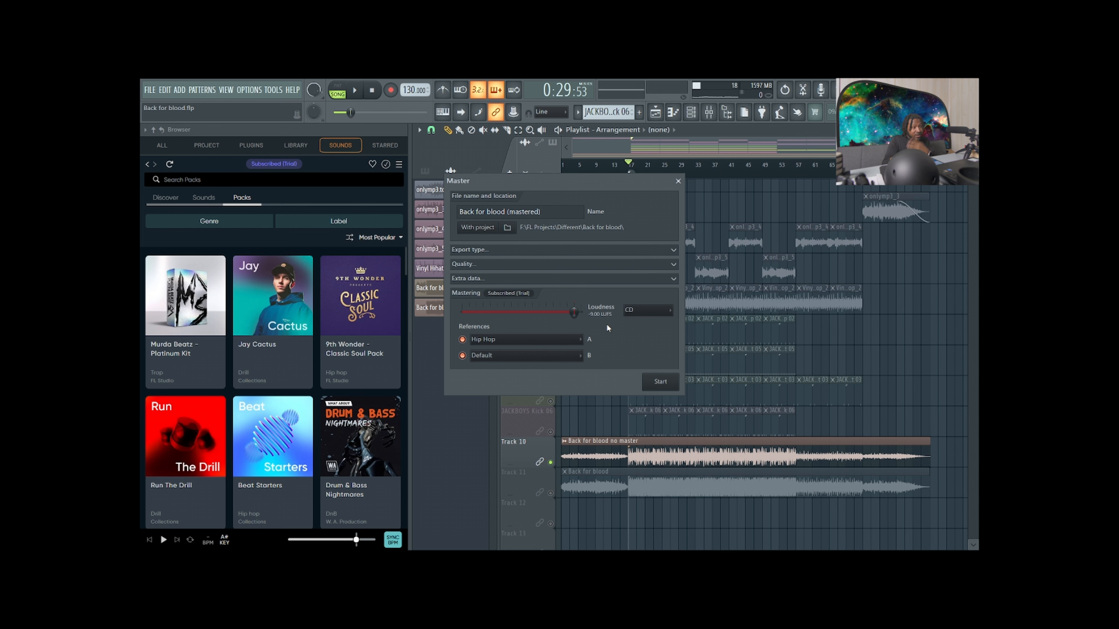
# - Review the available loudness presets in the mastering settings, keeping CD as the target
pyautogui.click(663, 310)
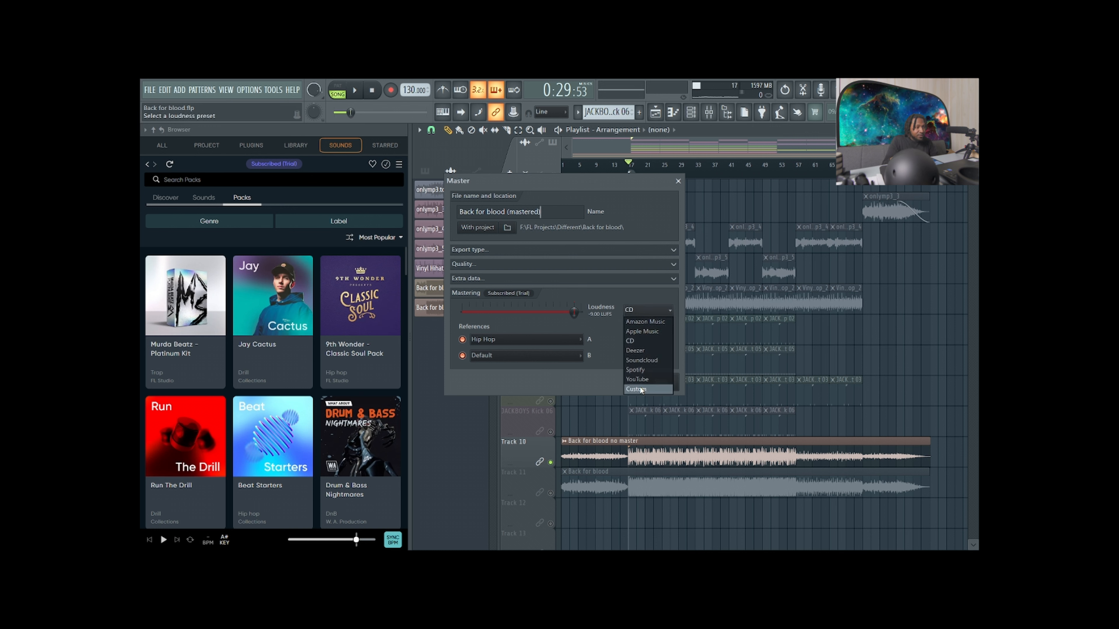
pyautogui.click(607, 356)
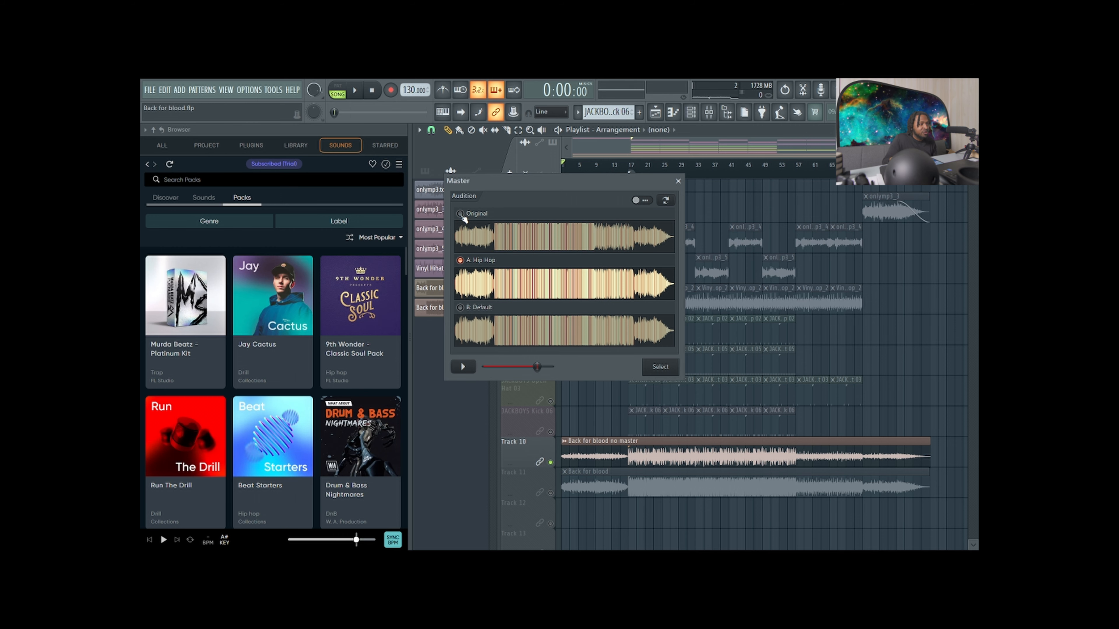
# - Audition and compare the Original, A: Hip Hop and B: Default versions of the master by switching between them repeatedly
pyautogui.click(474, 230)
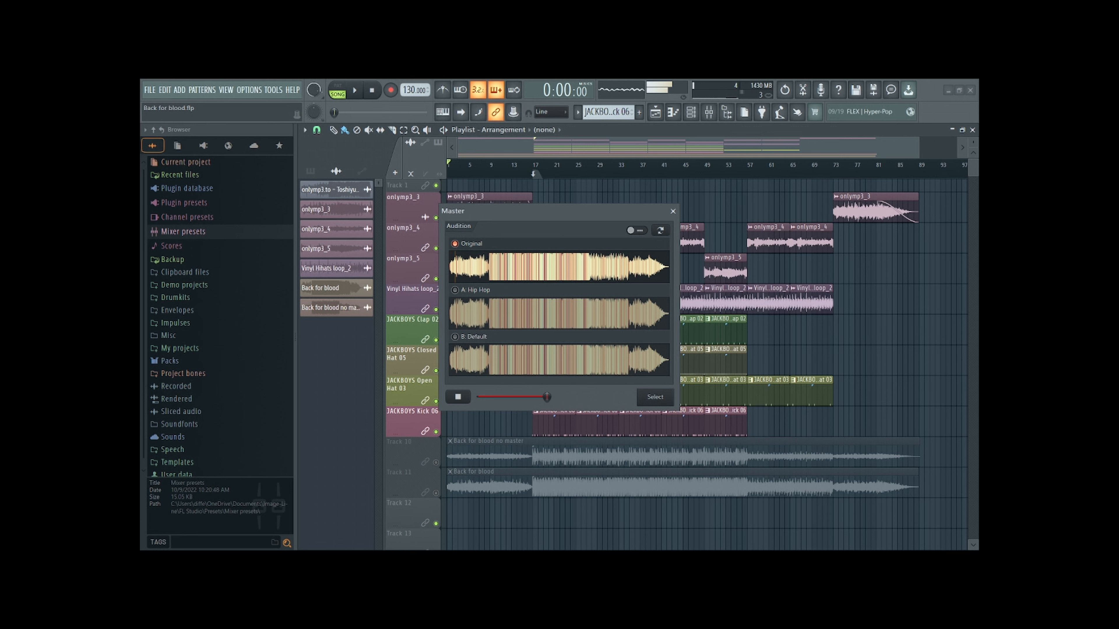
pyautogui.click(455, 290)
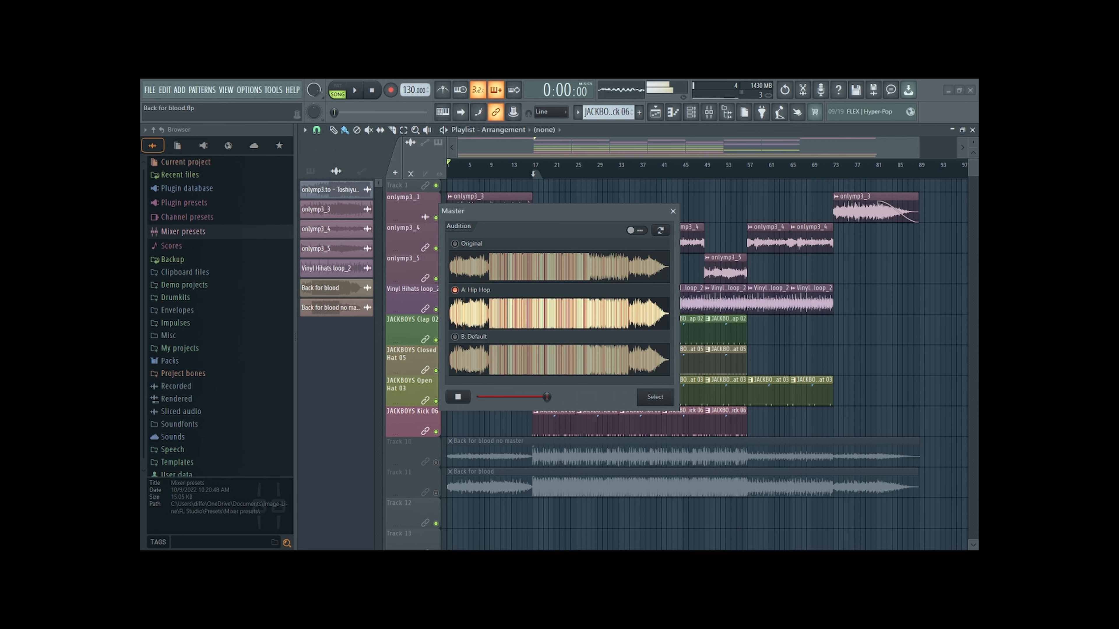
pyautogui.click(455, 336)
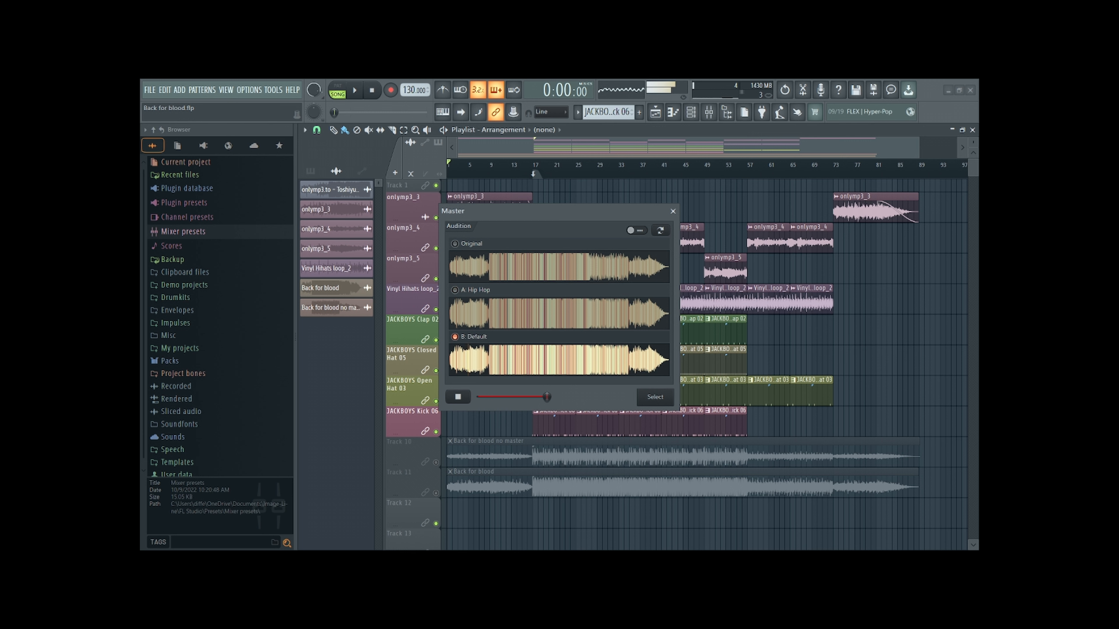
pyautogui.click(455, 244)
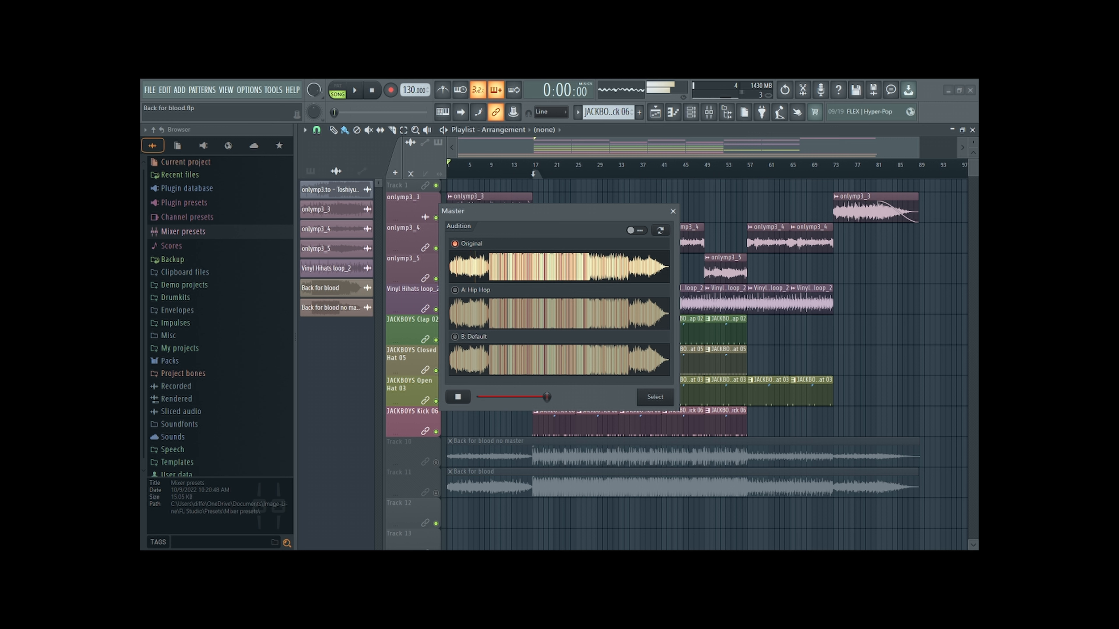
pyautogui.click(455, 289)
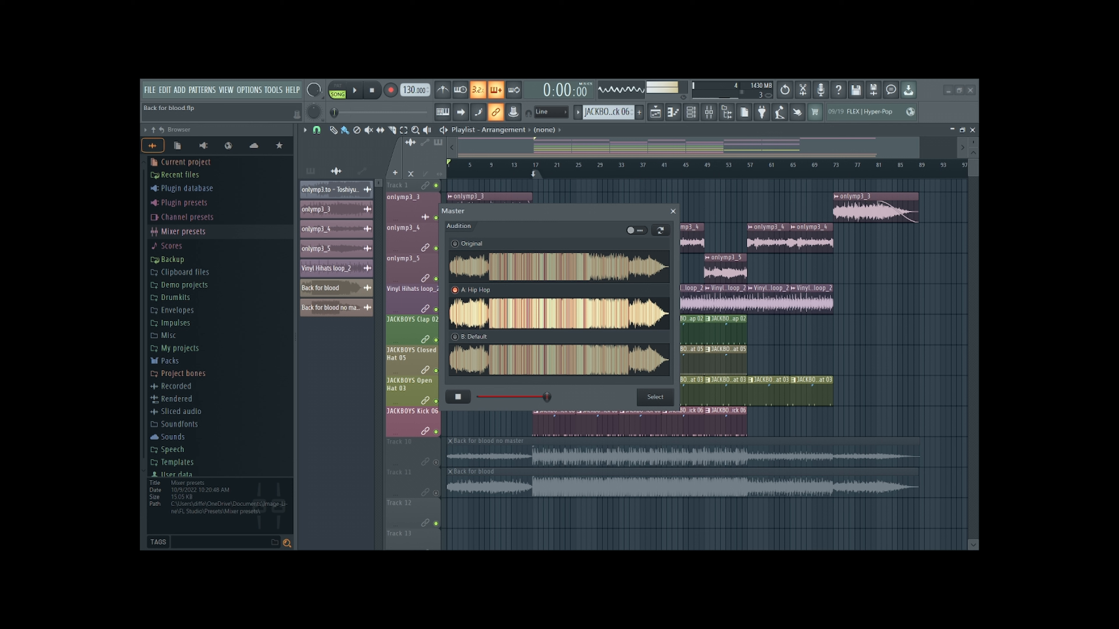
pyautogui.click(455, 337)
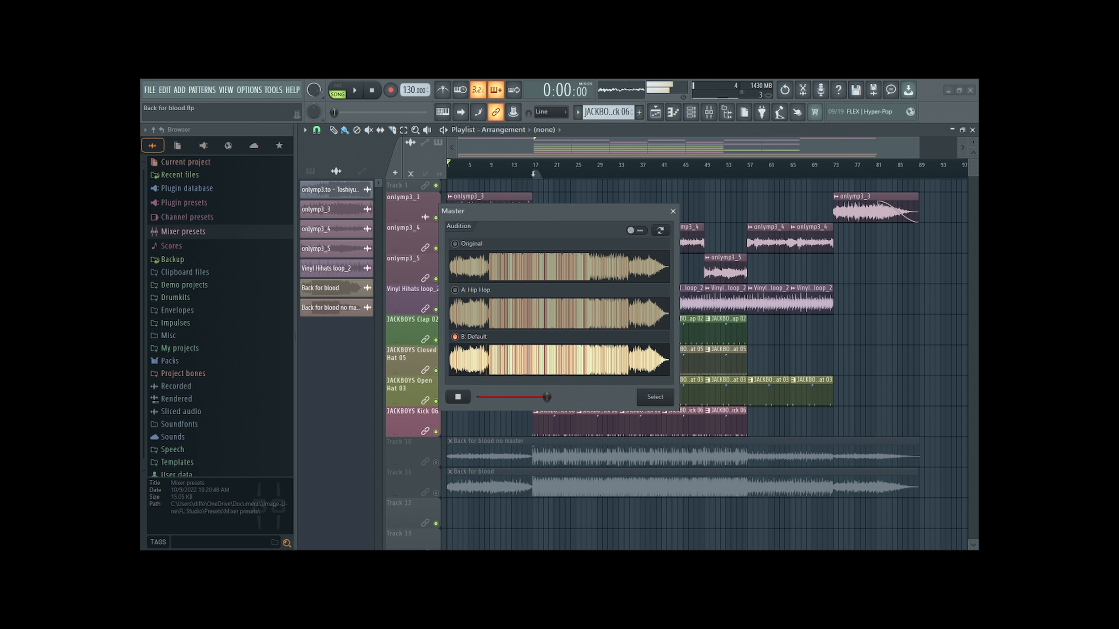
pyautogui.click(455, 243)
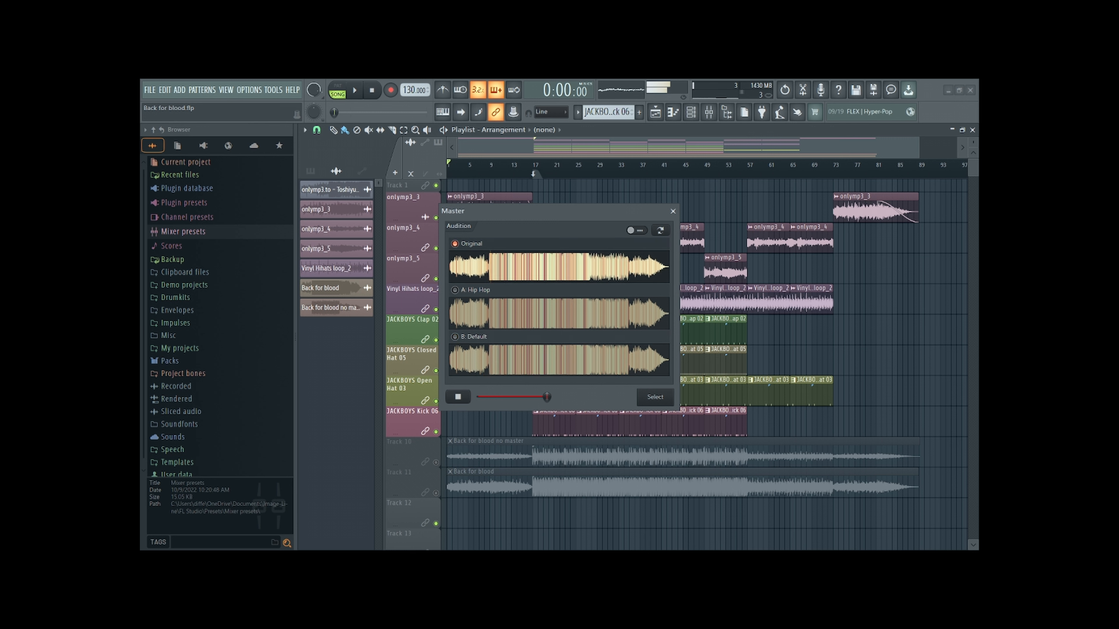
pyautogui.click(455, 289)
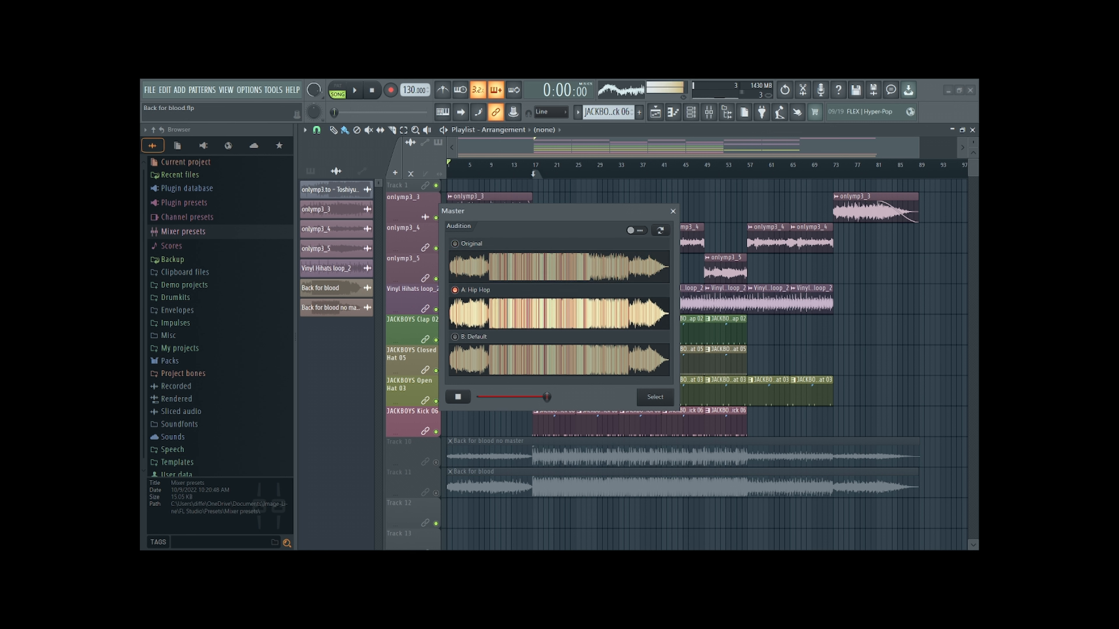
pyautogui.click(455, 337)
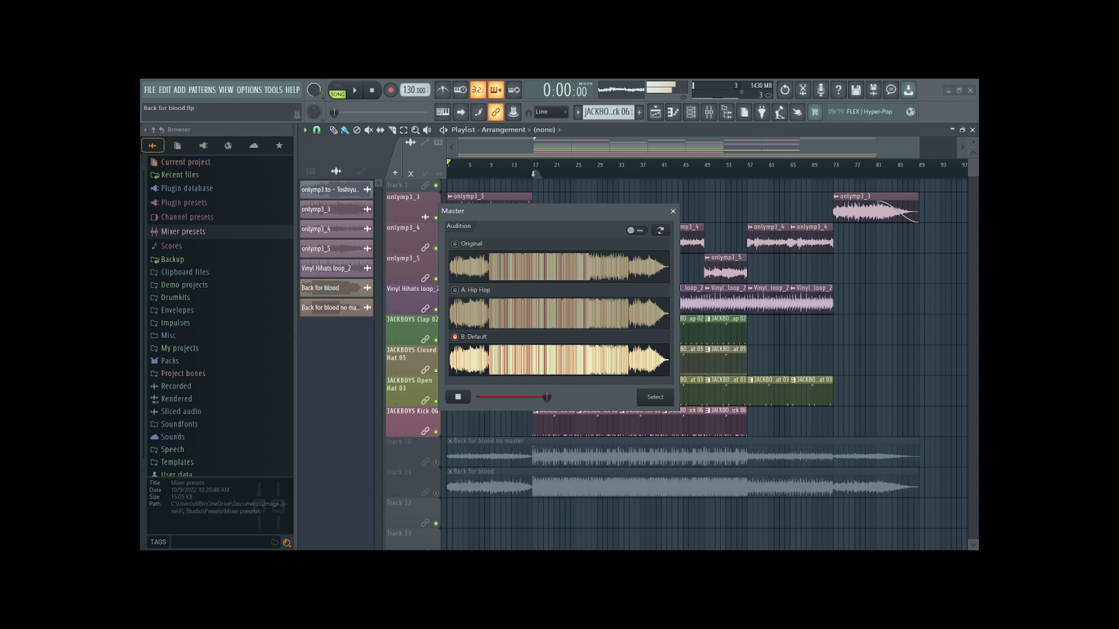
pyautogui.click(455, 243)
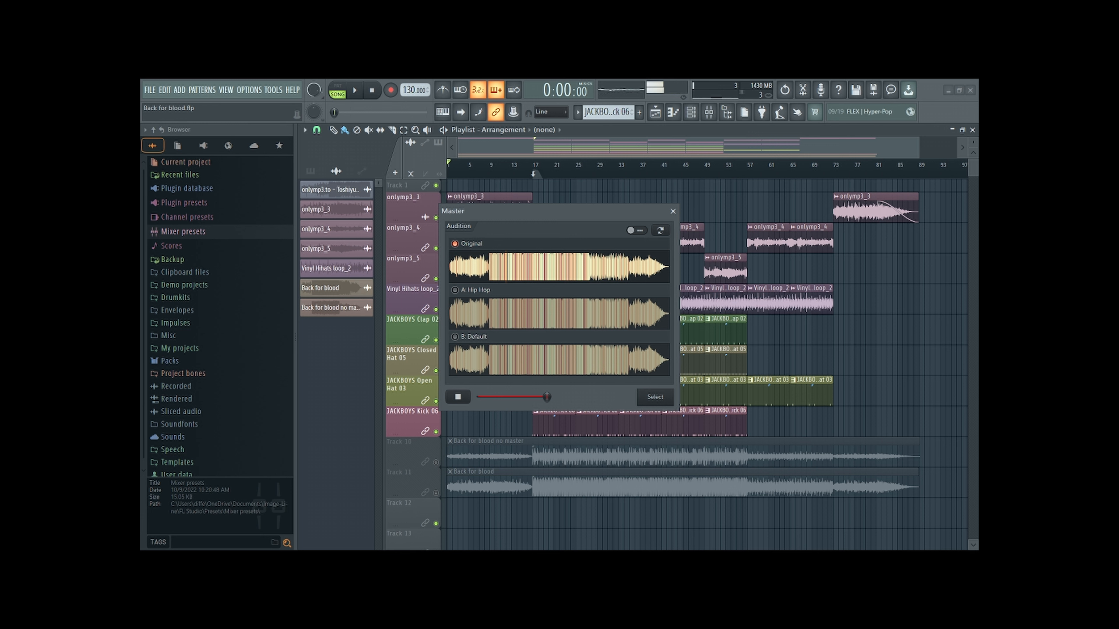
pyautogui.click(455, 290)
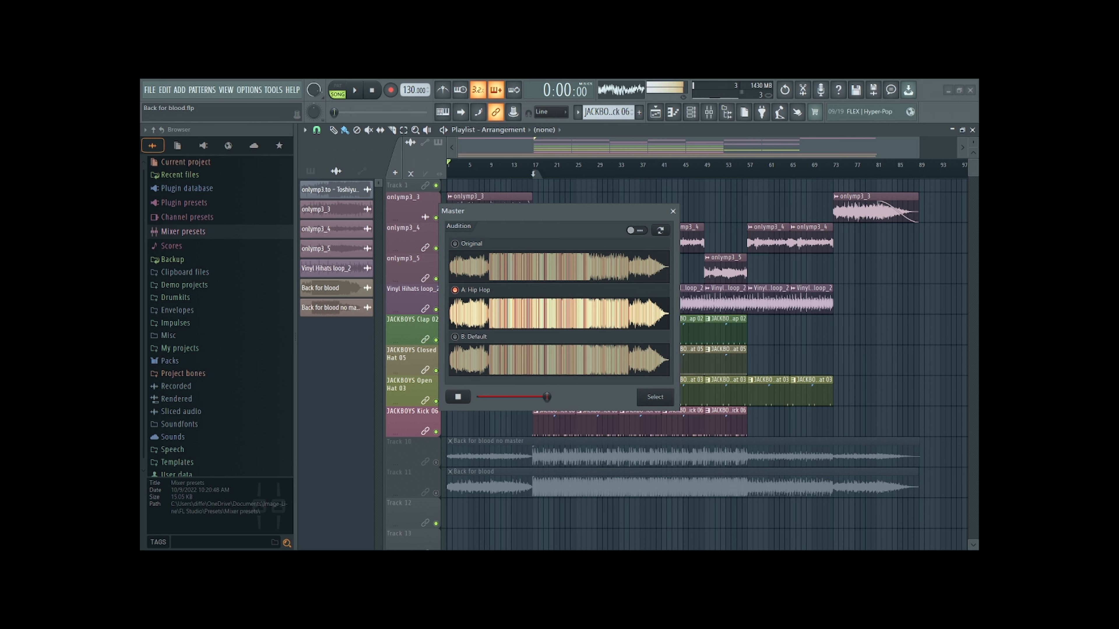
pyautogui.click(455, 336)
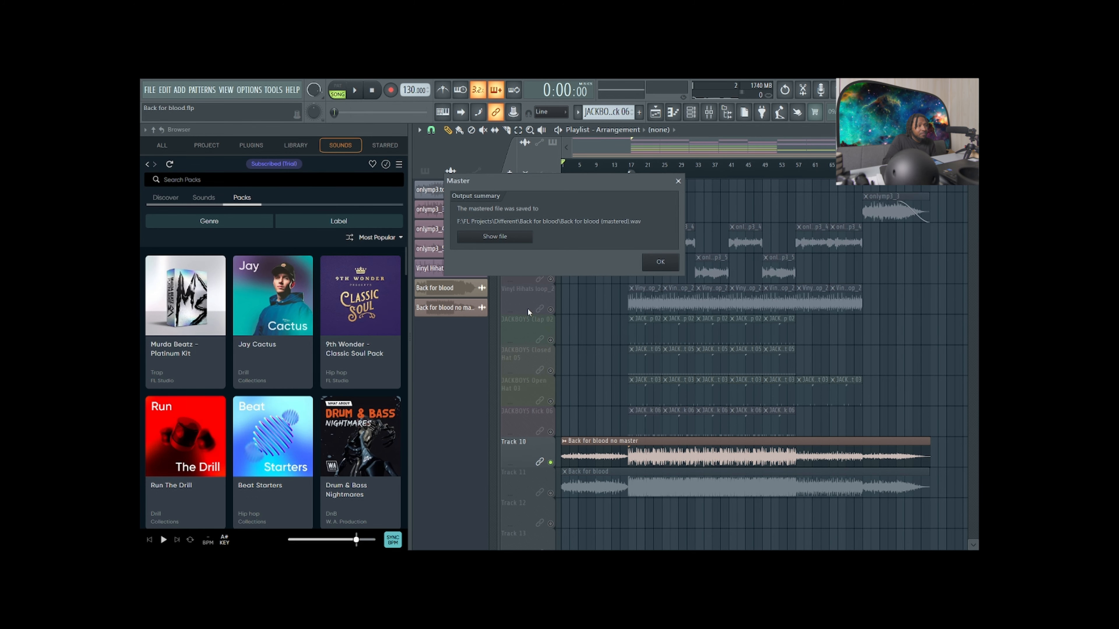
# - Dismiss the mastering output summary and bring the playlist in front of the plugin windows
pyautogui.click(671, 262)
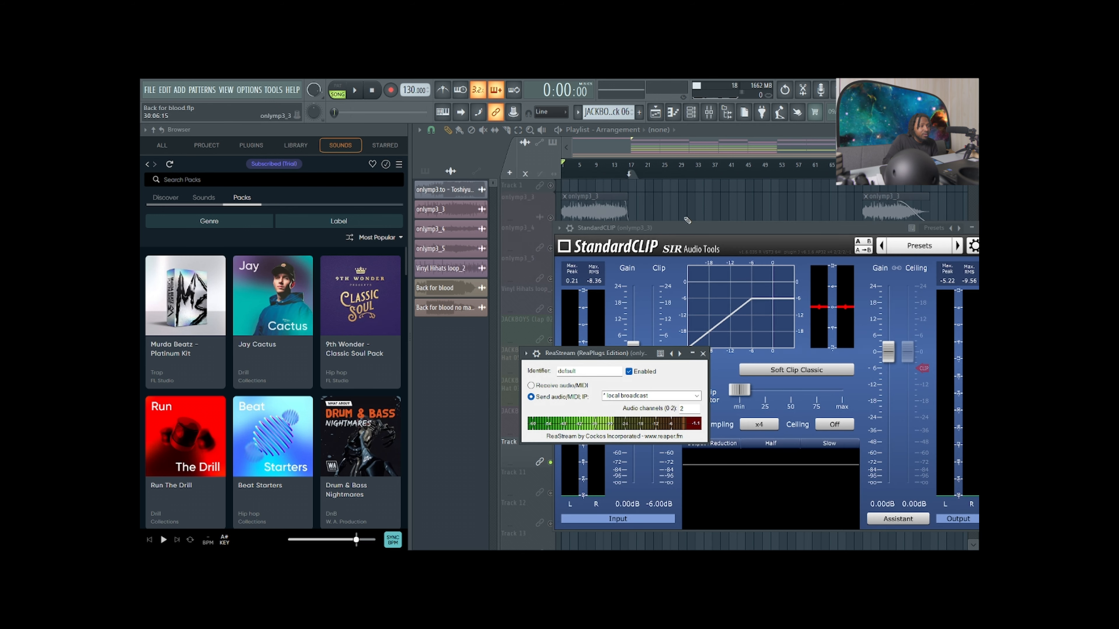
pyautogui.click(734, 128)
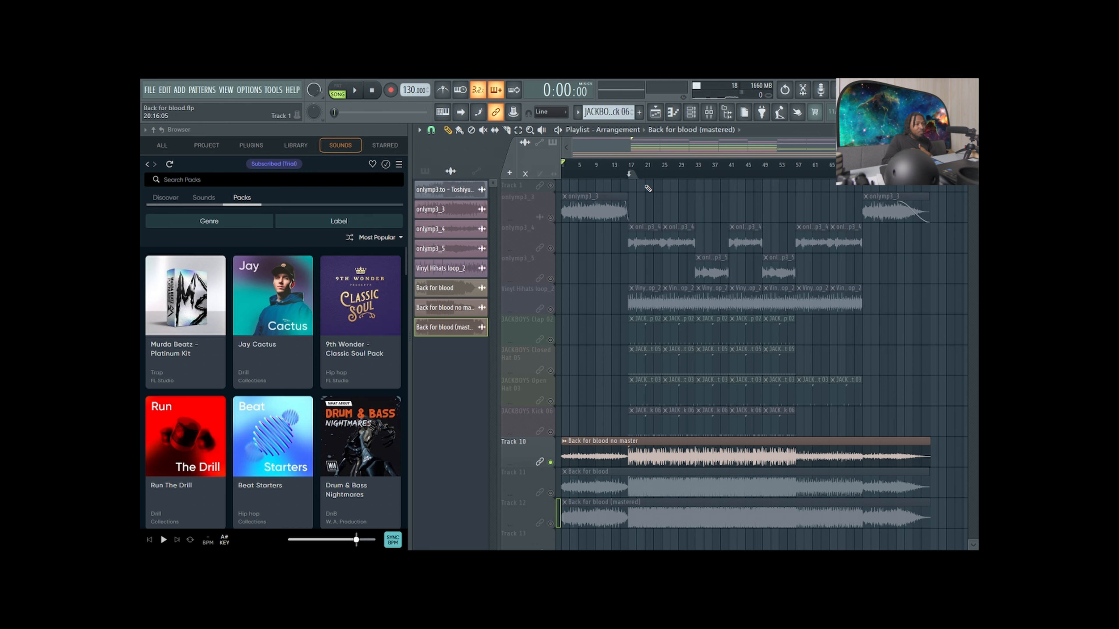
# - Play from bar 17 with Track 12 soloed and lower the Back for blood (mastered) clip's gain to -1.5 dB
pyautogui.click(629, 168)
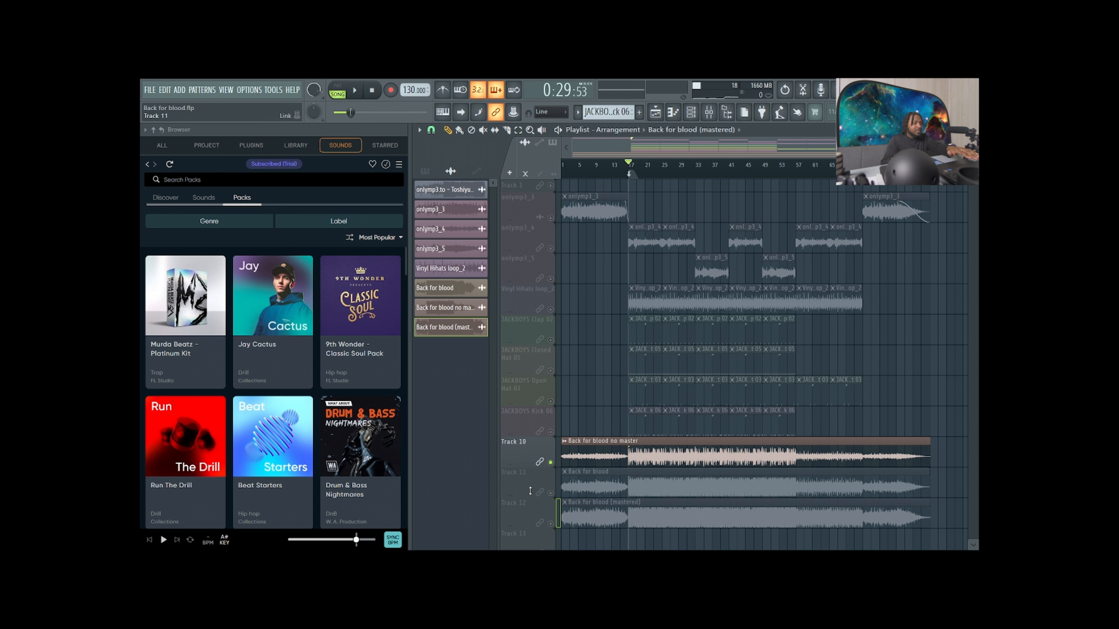
pyautogui.press('space')
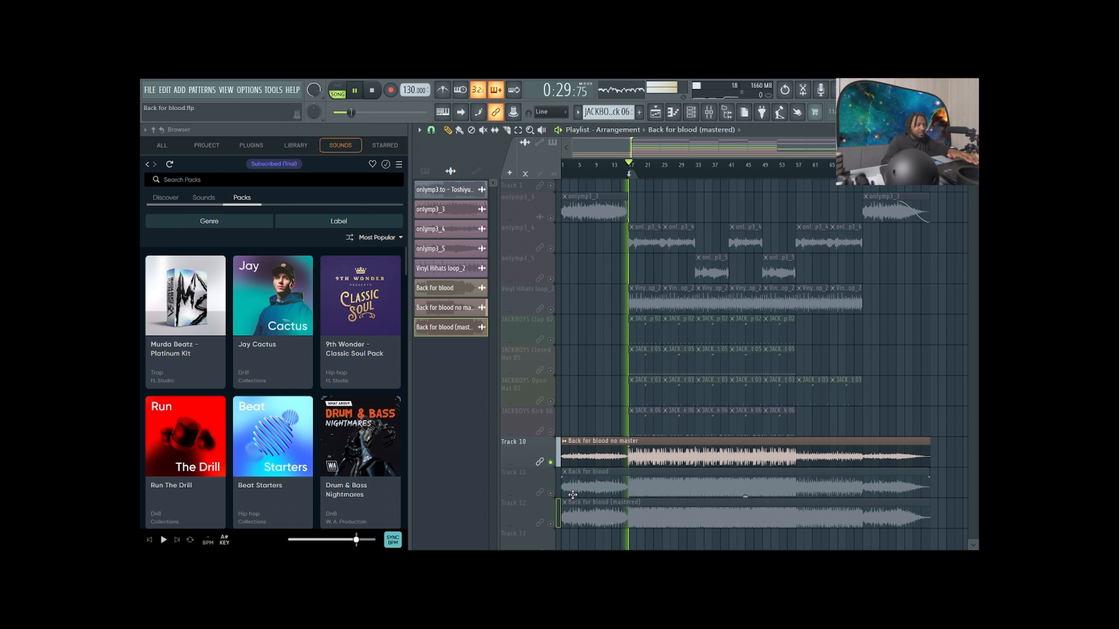
pyautogui.rightClick(551, 524)
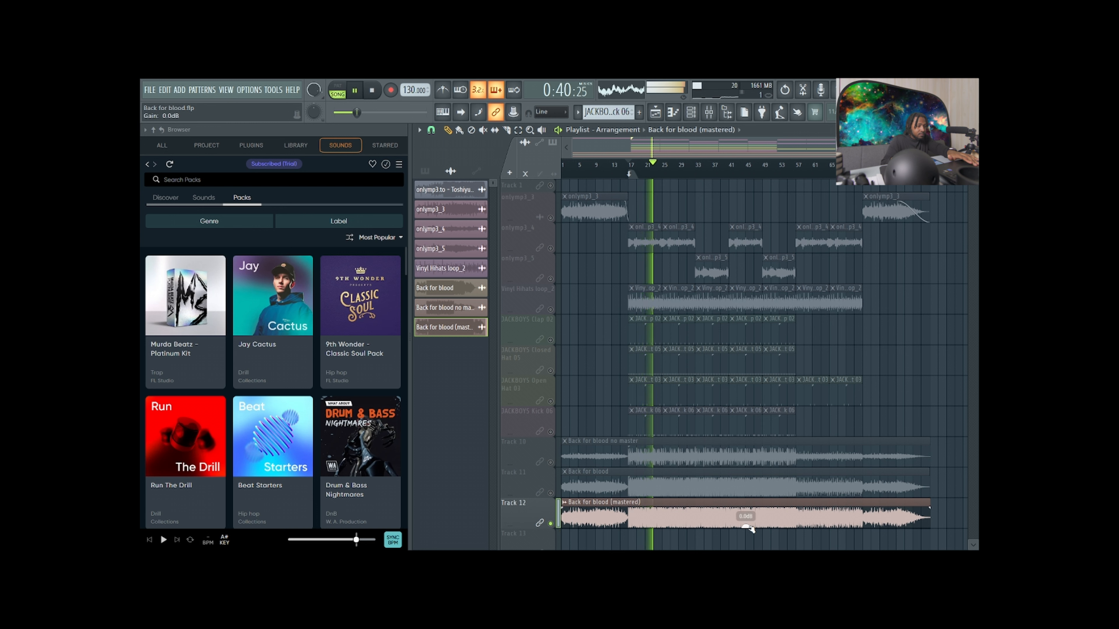
pyautogui.moveTo(745, 527); pyautogui.dragTo(746, 536)
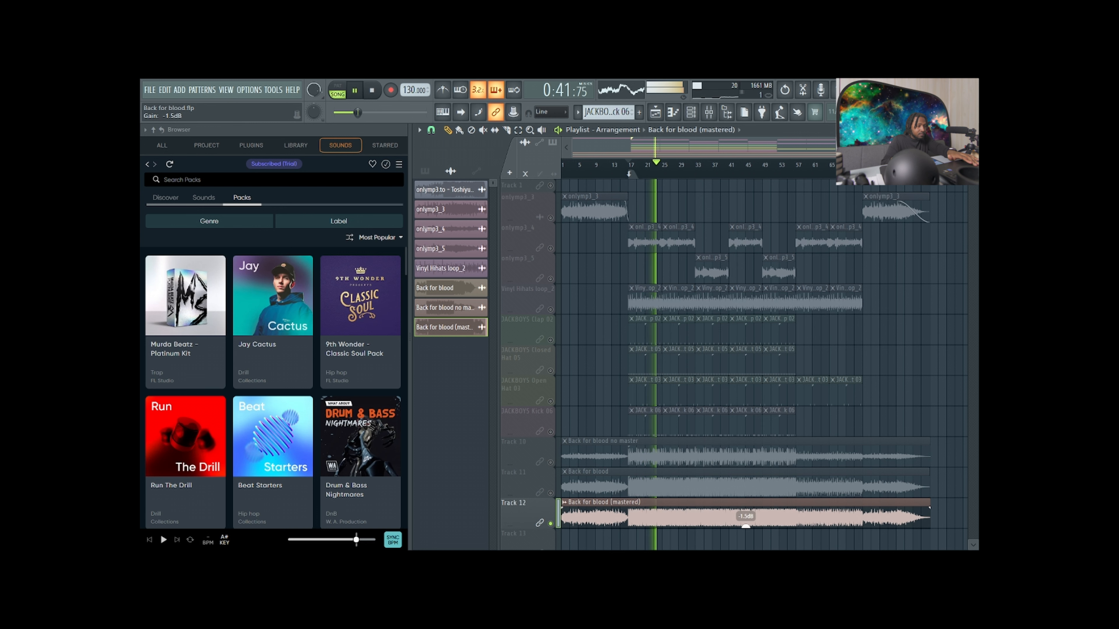
# - Compare the versions by soloing Track 11, Track 12 and Track 10 in turn during playback, and stop playback
pyautogui.rightClick(551, 494)
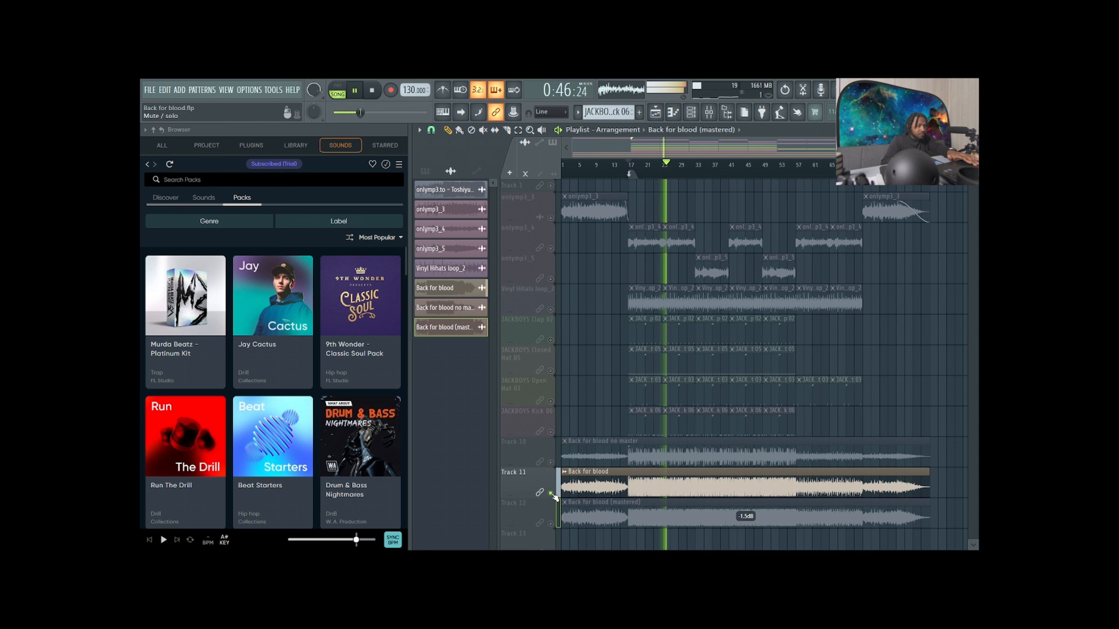
pyautogui.rightClick(551, 524)
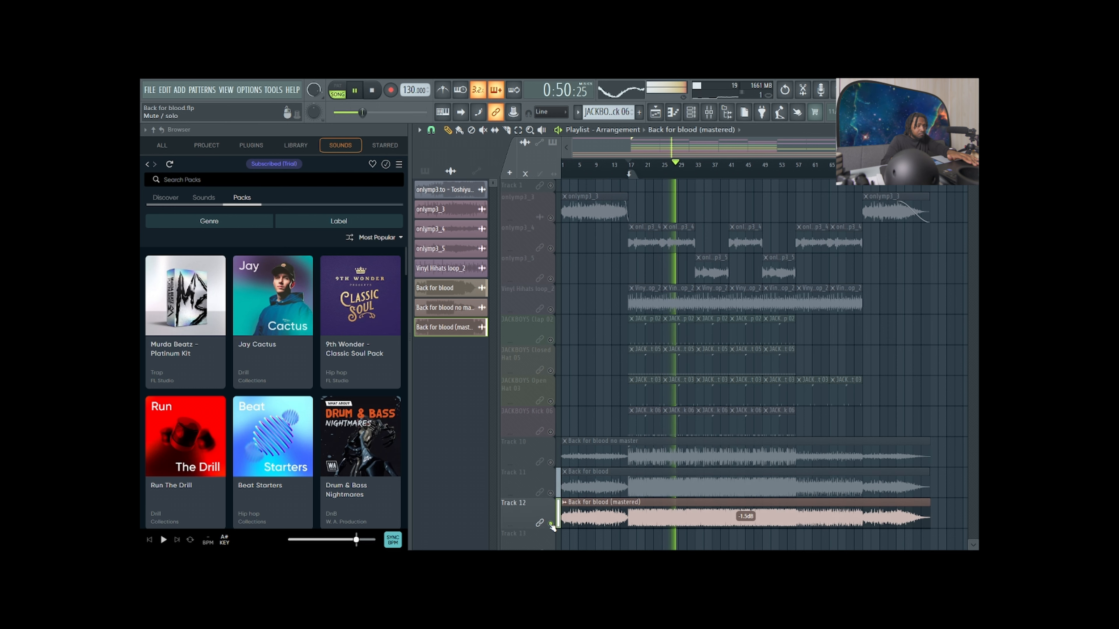
pyautogui.rightClick(552, 462)
pyautogui.press('space')
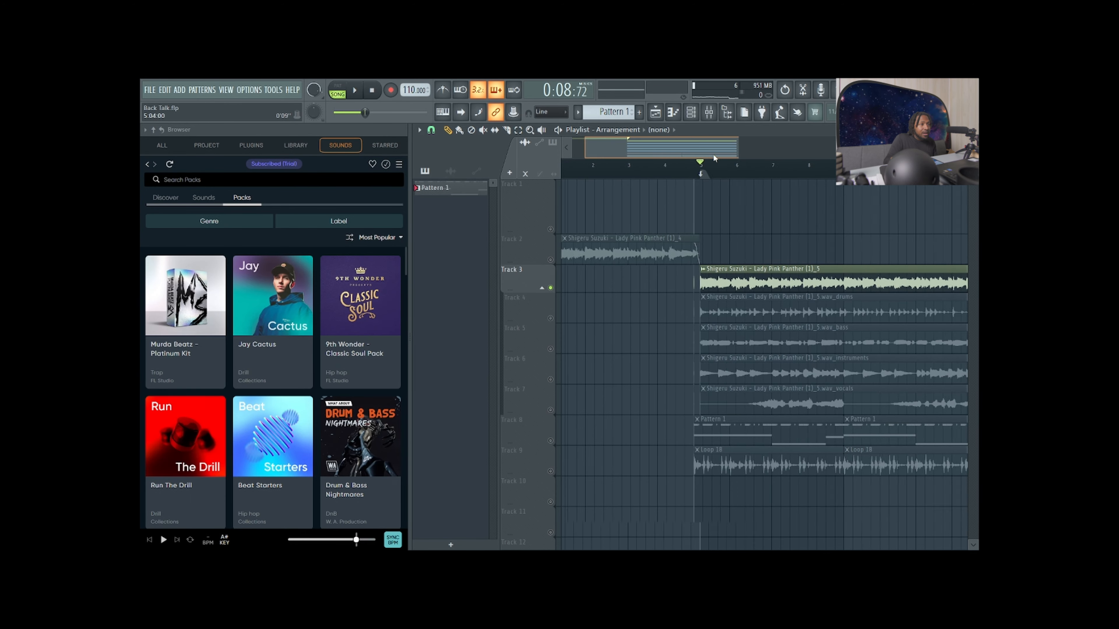
# - Examine the Extract stems from sample options for the Lady Pink Panther clip on Track 3, and close them without extracting
pyautogui.moveTo(712, 153); pyautogui.dragTo(741, 157)
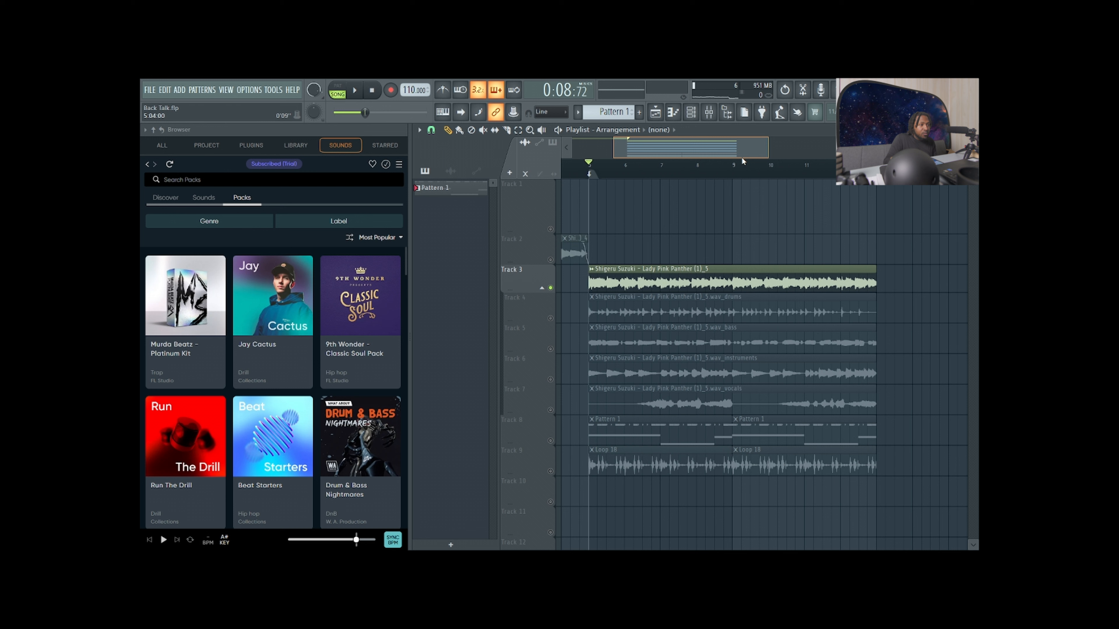
pyautogui.rightClick(606, 272)
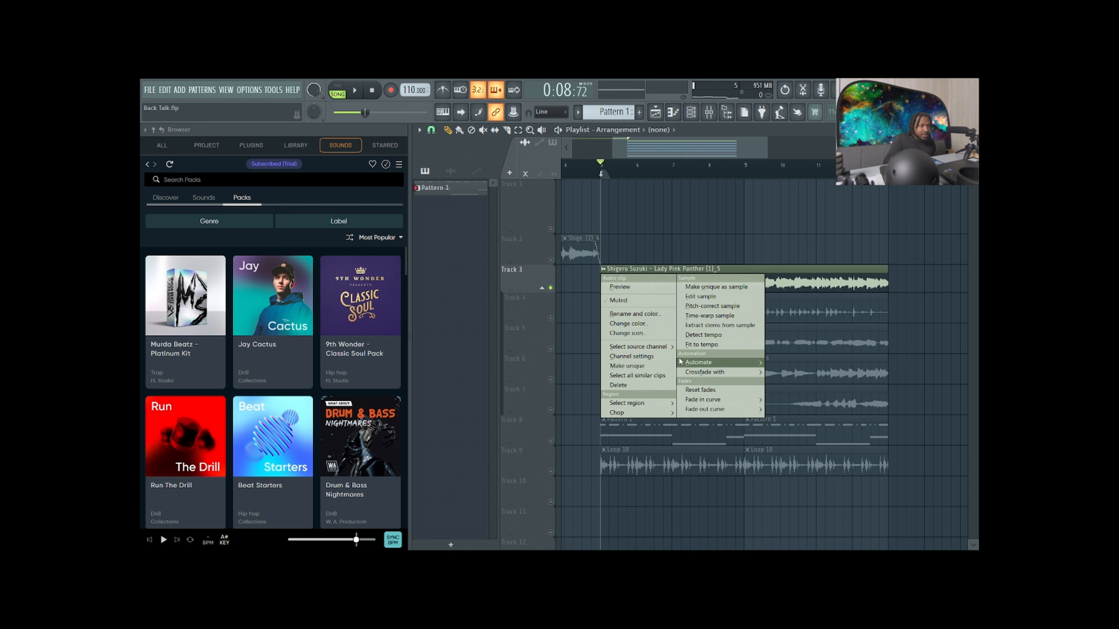
pyautogui.click(719, 328)
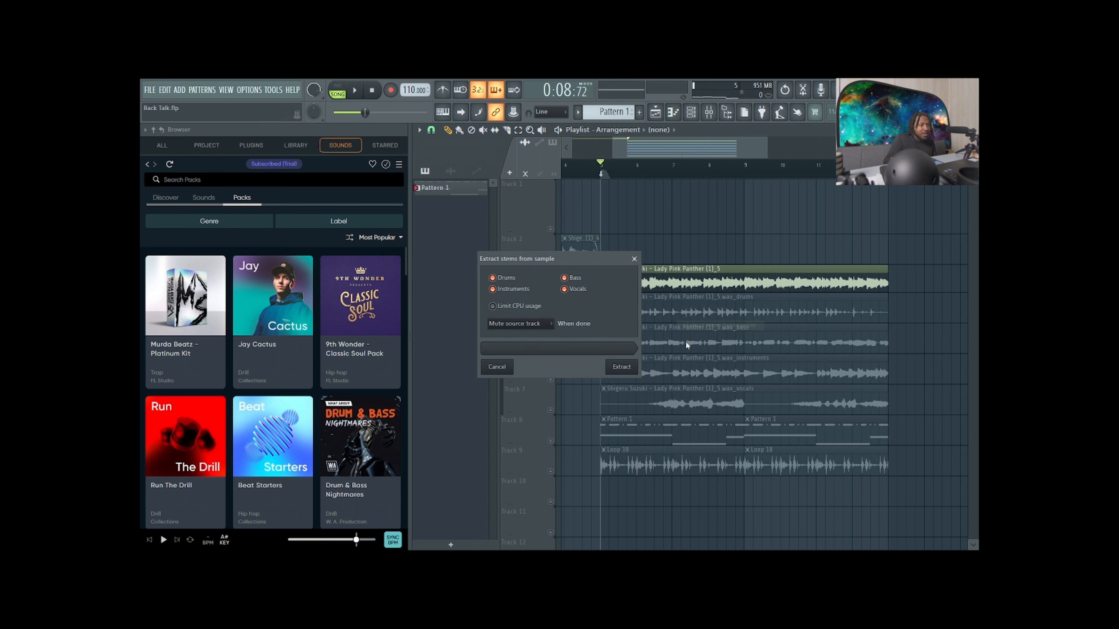
pyautogui.click(633, 259)
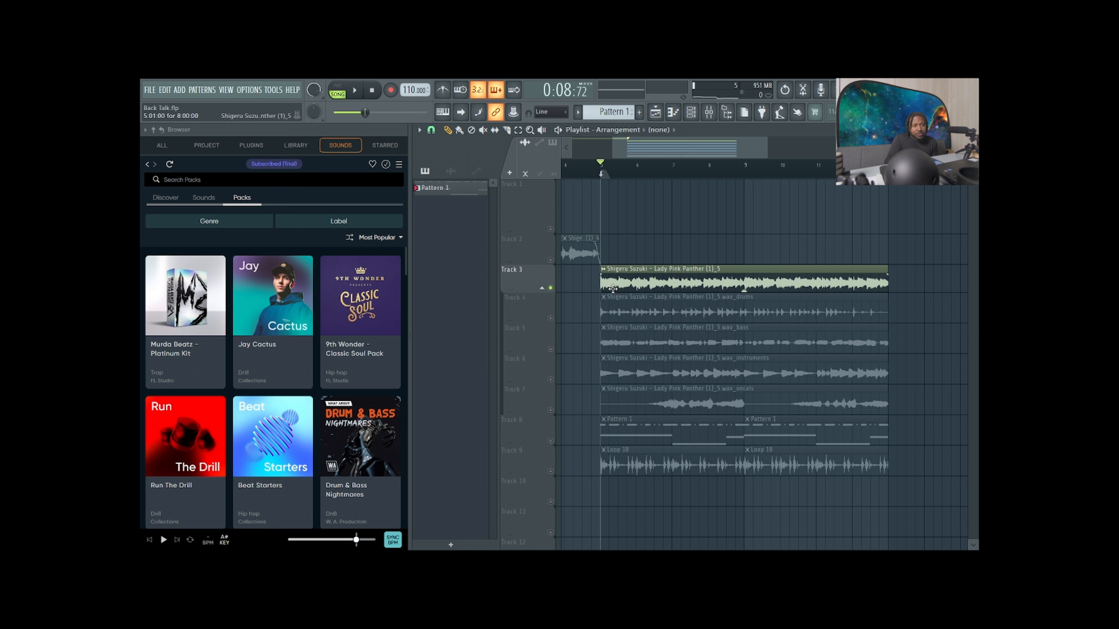
# - Play the soloed Lady Pink Panther sample on Track 3 from the bar 5 marker, and save the project
pyautogui.press('space')
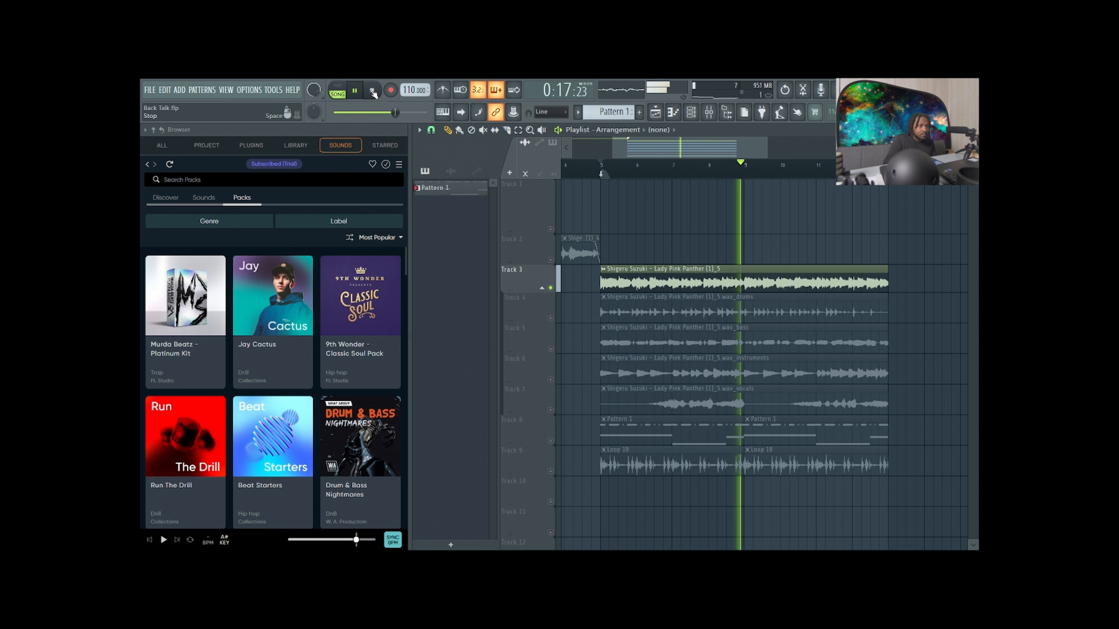
pyautogui.hotkey('ctrl', 's')
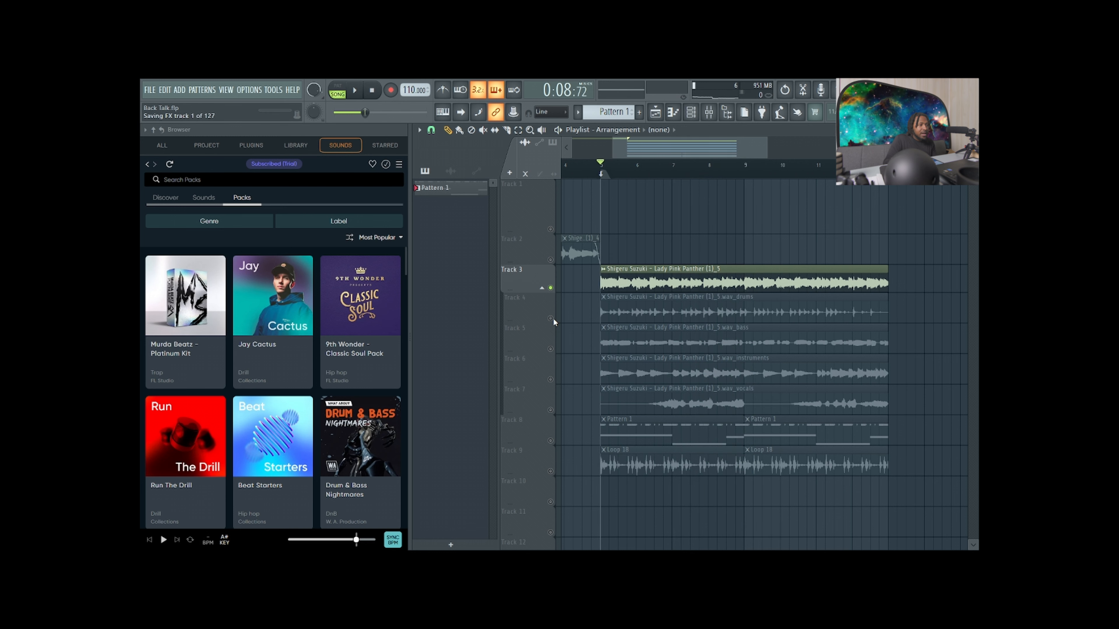